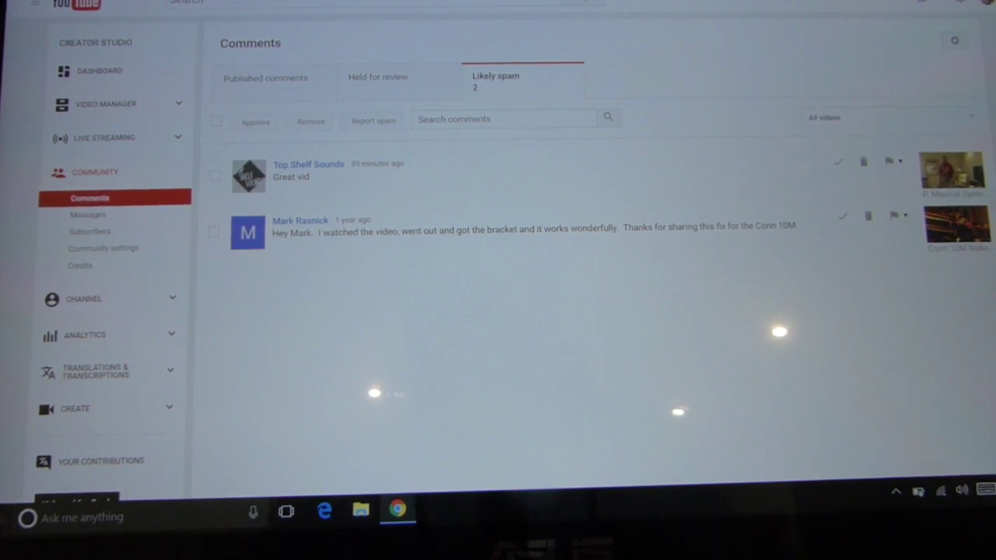
- Open Video Manager to list the channel's 41 uploaded videos
{"action": "left_click", "coordinate": [105, 103]}
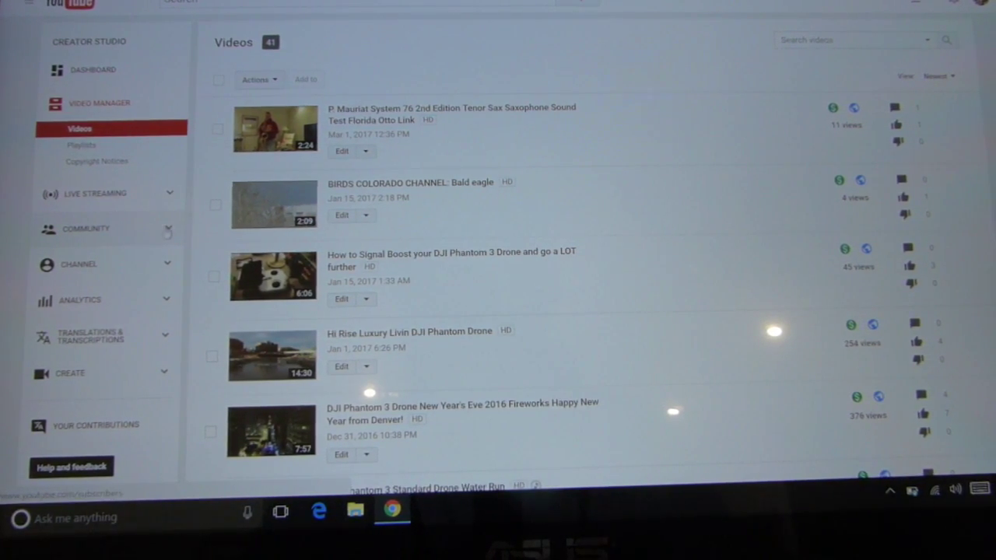
- Open the Likely spam comments tab and select the long comment about the bracket
{"action": "left_click", "coordinate": [171, 231]}
{"action": "left_click", "coordinate": [116, 231]}
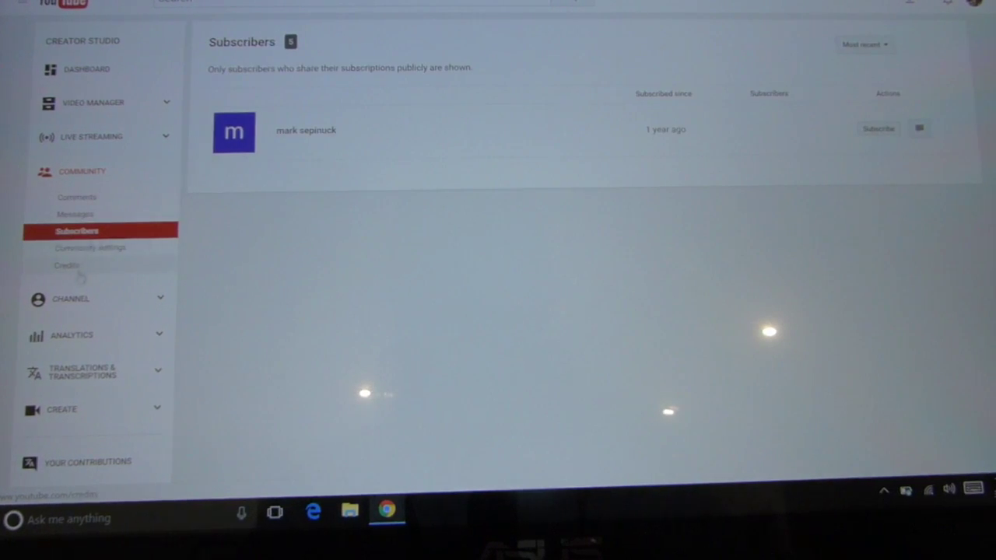
{"action": "left_click", "coordinate": [86, 199]}
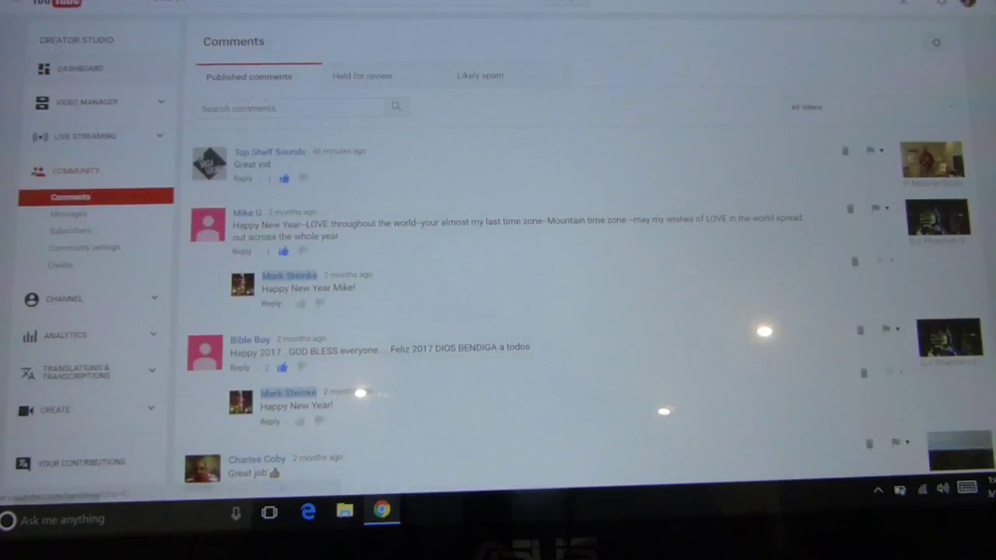
{"action": "left_click", "coordinate": [479, 75]}
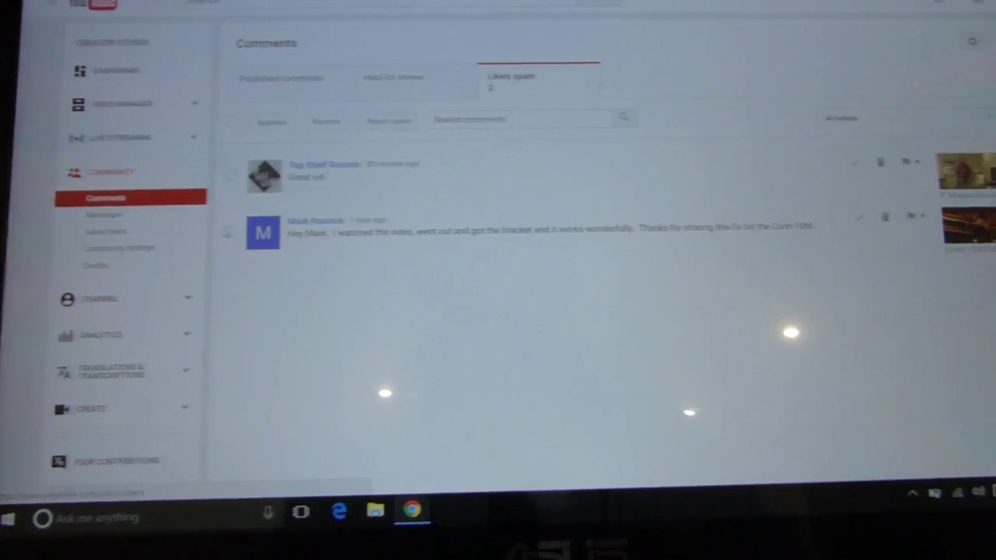
{"action": "left_click", "coordinate": [212, 232]}
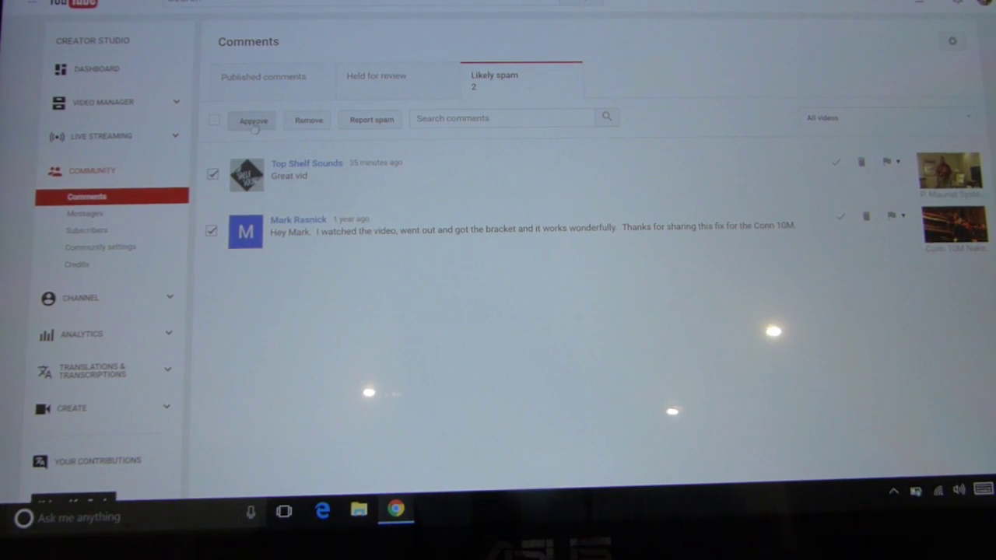
- Approve both selected likely-spam comments together
{"action": "left_click", "coordinate": [254, 121]}
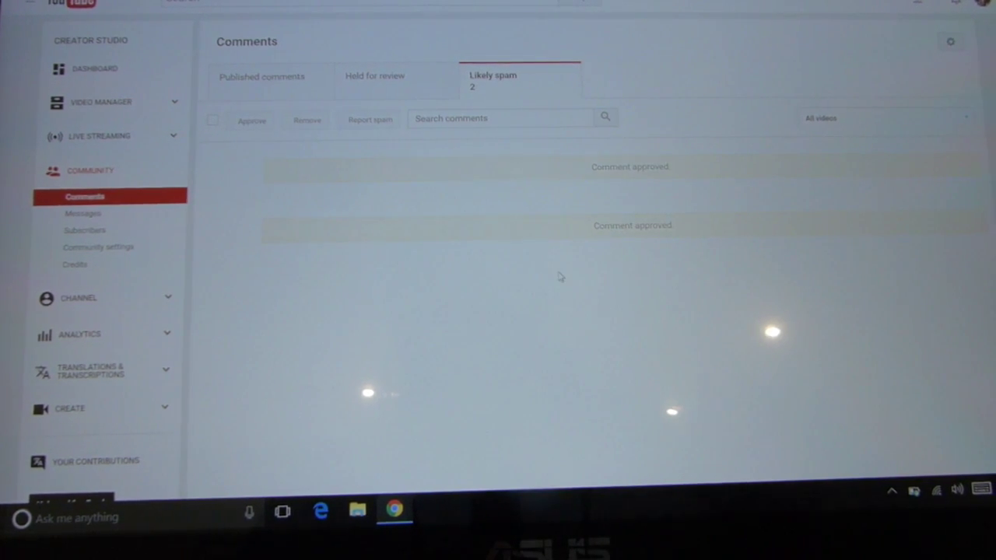